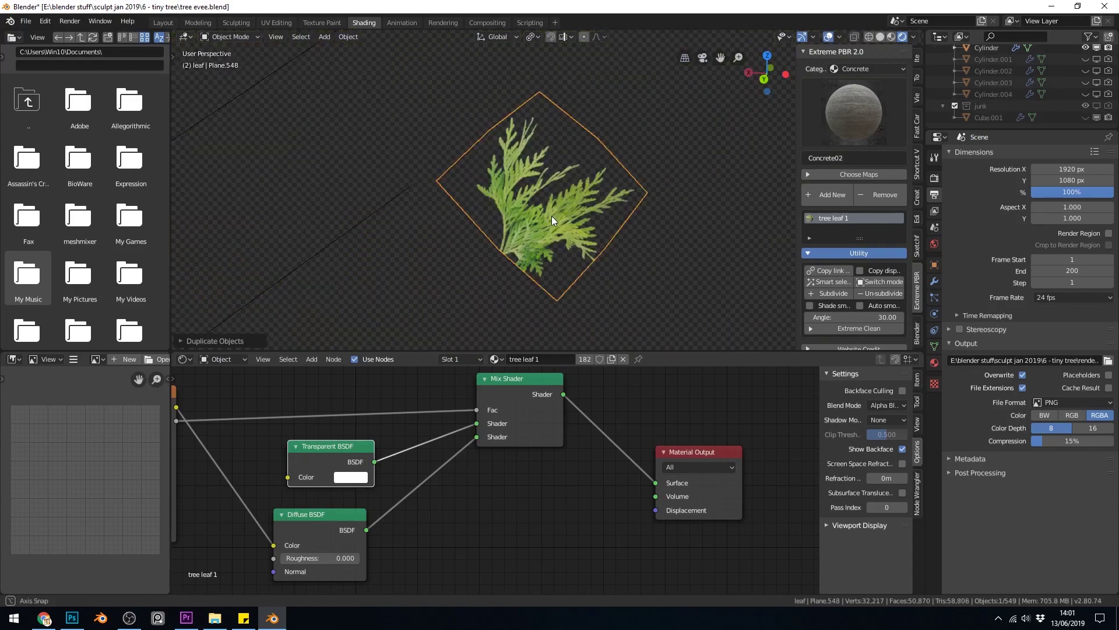
Orbit the viewport around the existing transparent leaf plane to see it from another angle
{"action": "middle_click_drag", "start_coordinate": [552, 216], "coordinate": [704, 169]}
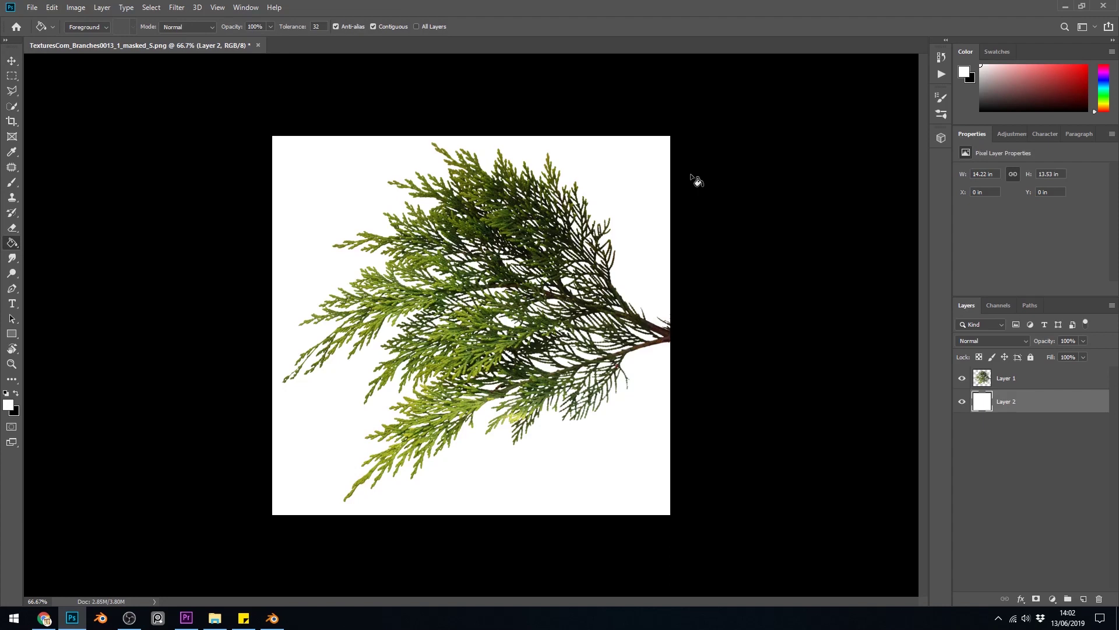
Hide the white Layer 2 so the branch sits on transparency, then return to Blender
{"action": "left_click", "coordinate": [962, 401]}
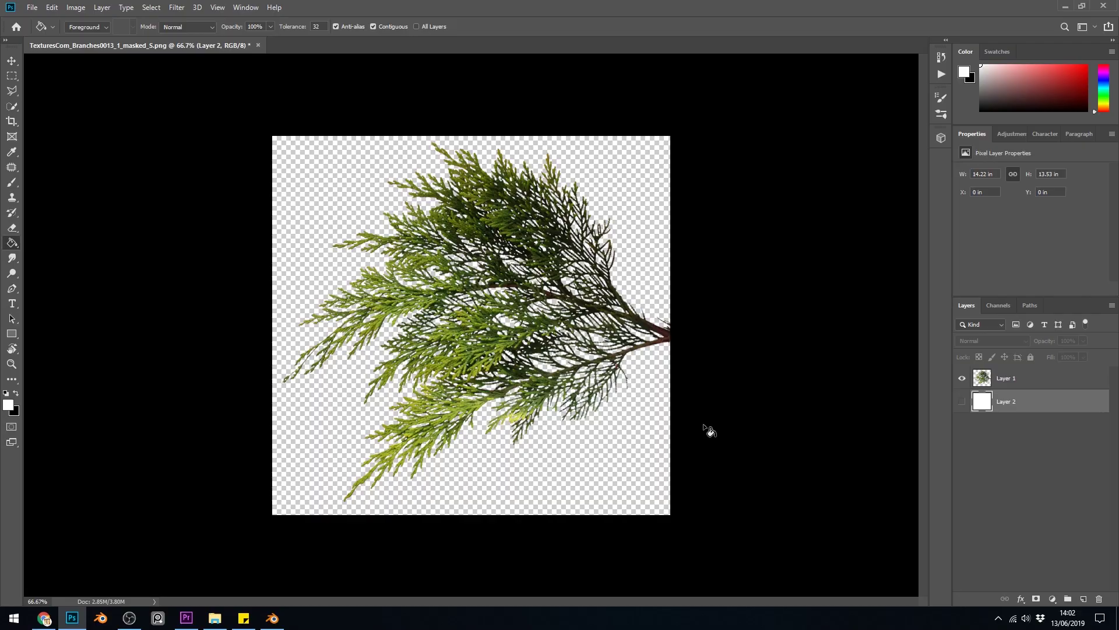
{"action": "key", "text": "alt+Tab"}
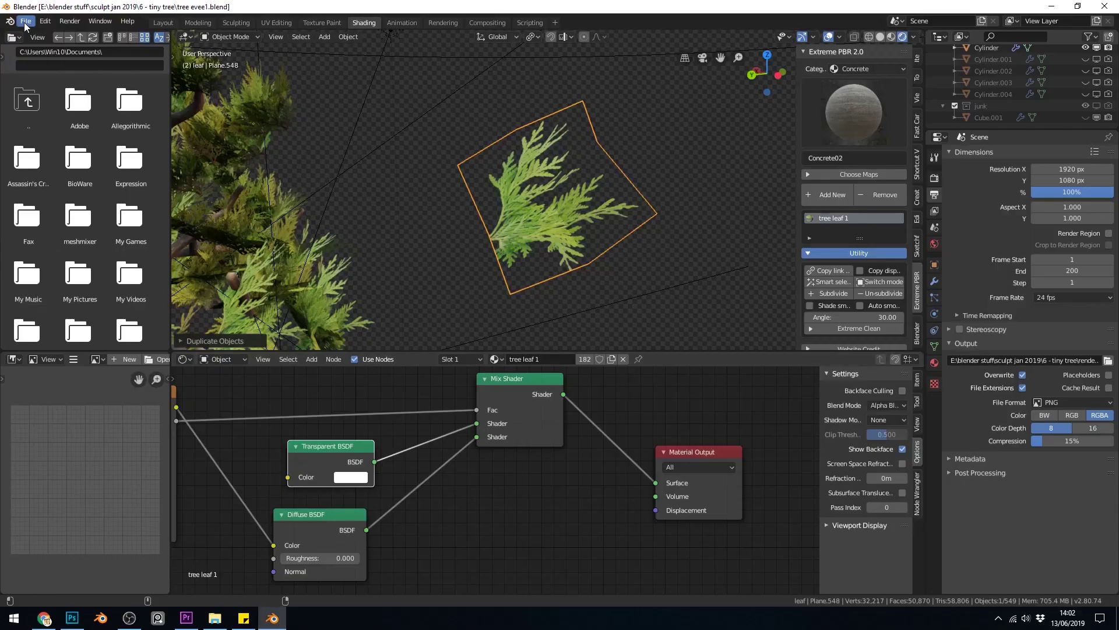
Start a new General scene and delete the default cube
{"action": "left_click", "coordinate": [26, 21]}
{"action": "mouse_move", "coordinate": [36, 35]}
{"action": "left_click", "coordinate": [175, 35]}
{"action": "key", "text": "Delete"}
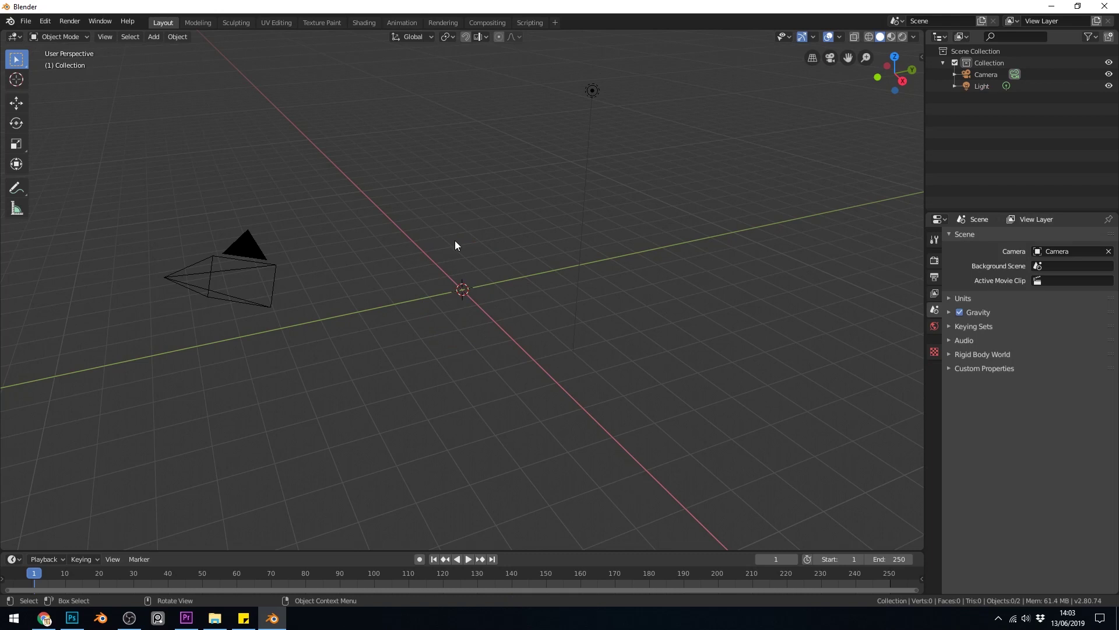
In Preferences > Add-ons, search 'images' to check the Import Images as Planes add-on
{"action": "left_click", "coordinate": [47, 21]}
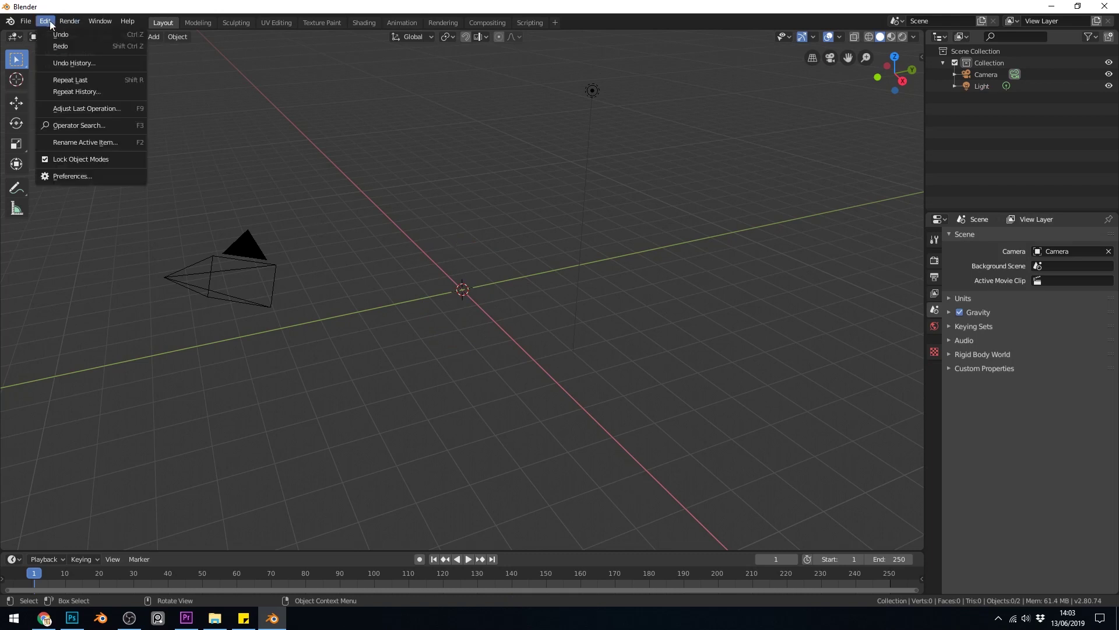
{"action": "left_click", "coordinate": [72, 175]}
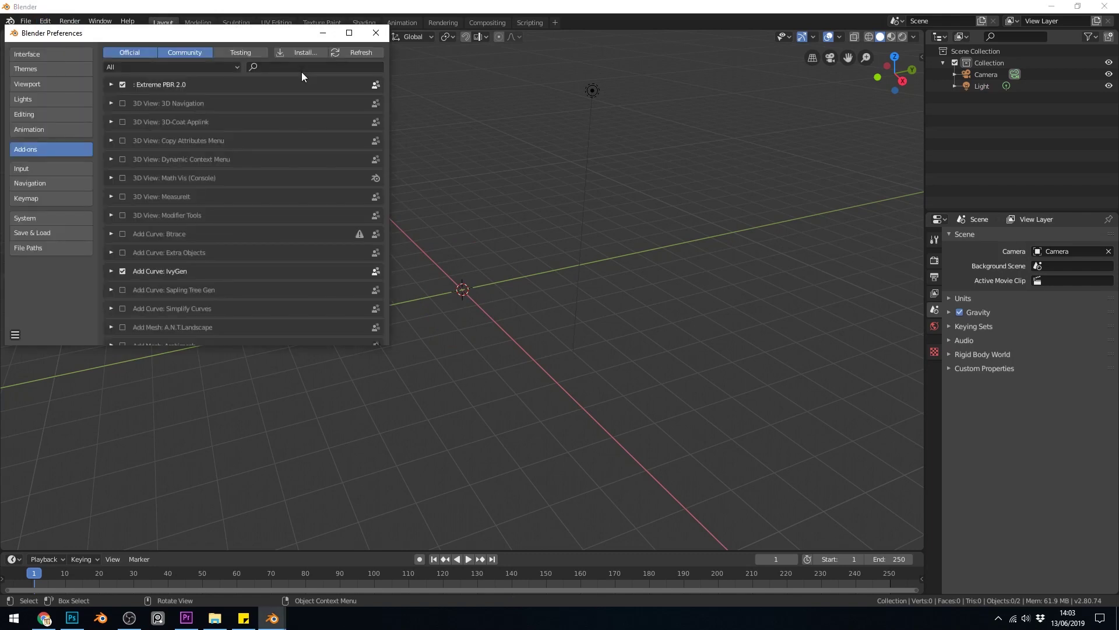
{"action": "left_click", "coordinate": [299, 71]}
{"action": "type", "text": "images"}
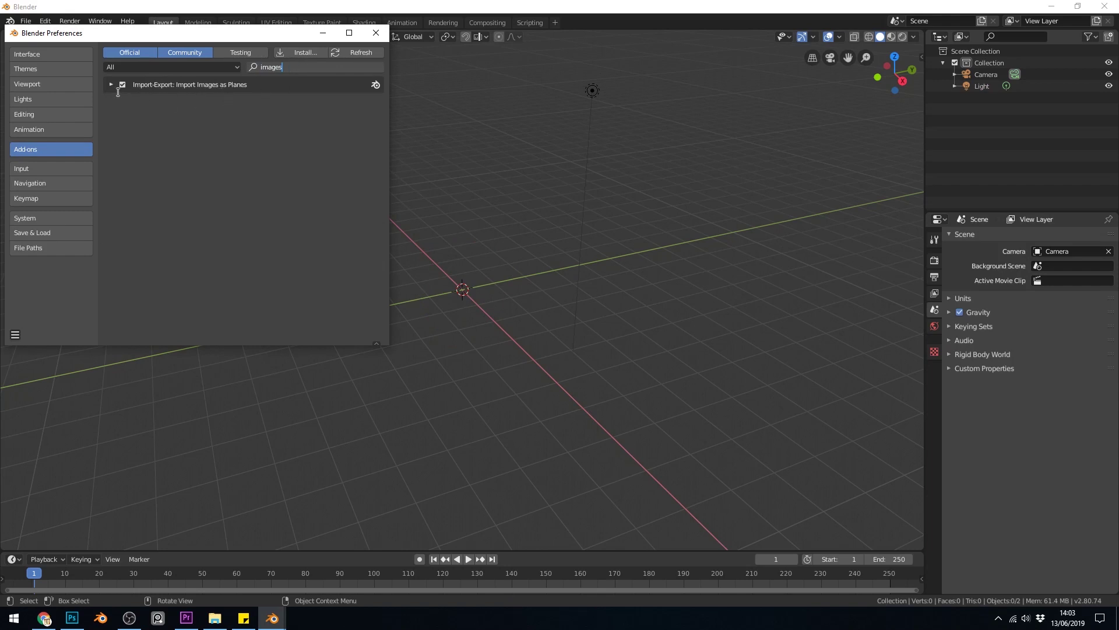
Close Preferences and import TexturesCom_Branches0013_1_masked_S.png as an image plane
{"action": "key", "text": "alt+F4"}
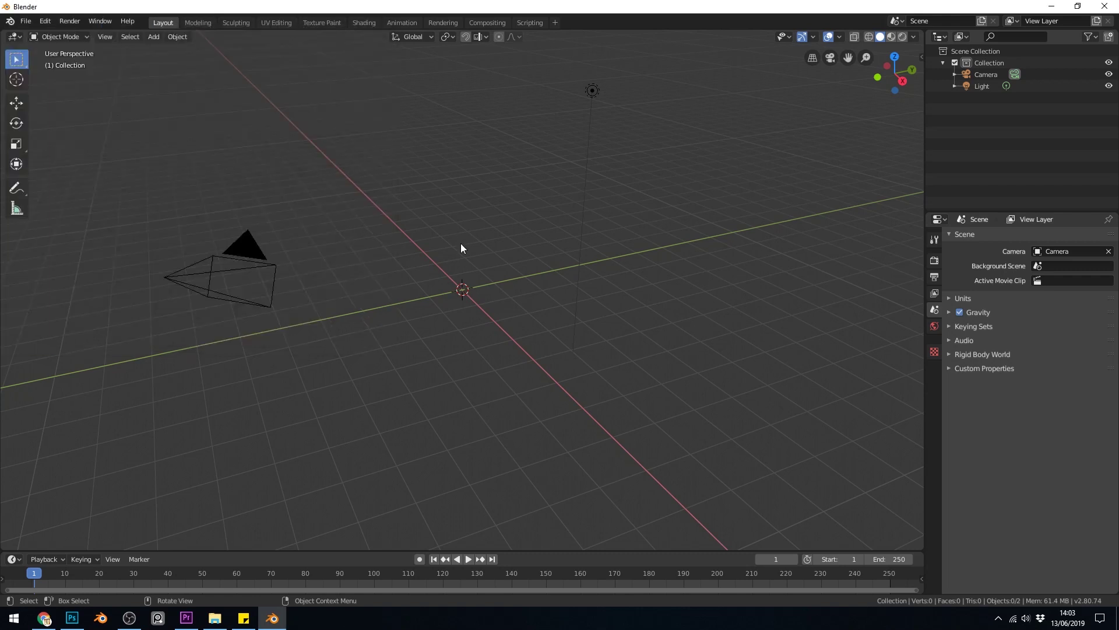
{"action": "key", "text": "shift+a"}
{"action": "mouse_move", "coordinate": [460, 249]}
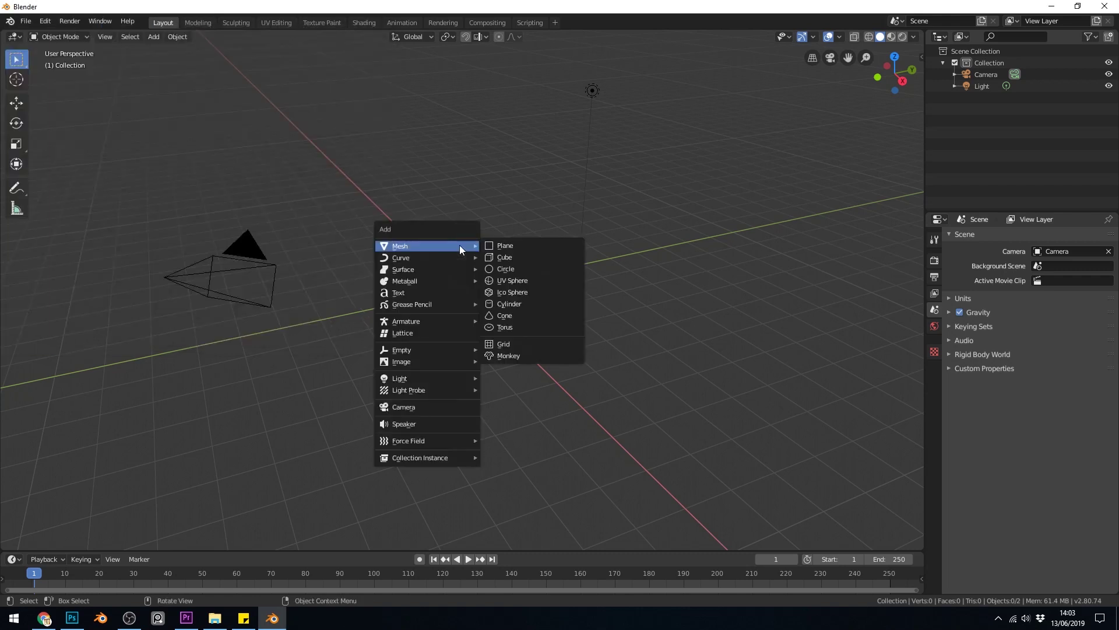
{"action": "left_click", "coordinate": [153, 37]}
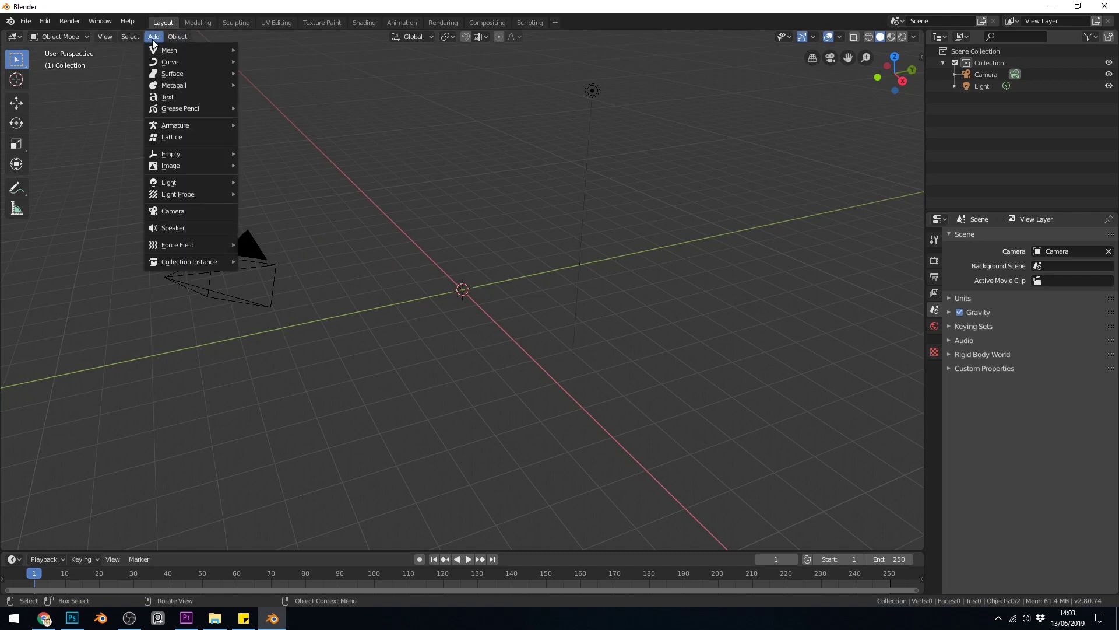
{"action": "mouse_move", "coordinate": [178, 166]}
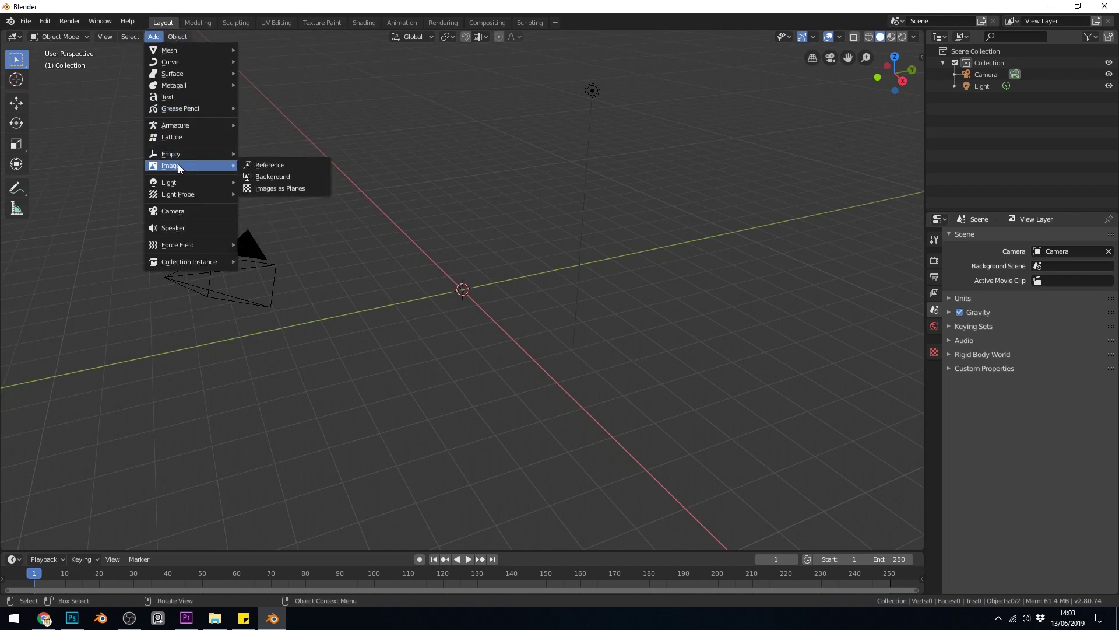
{"action": "left_click", "coordinate": [274, 187]}
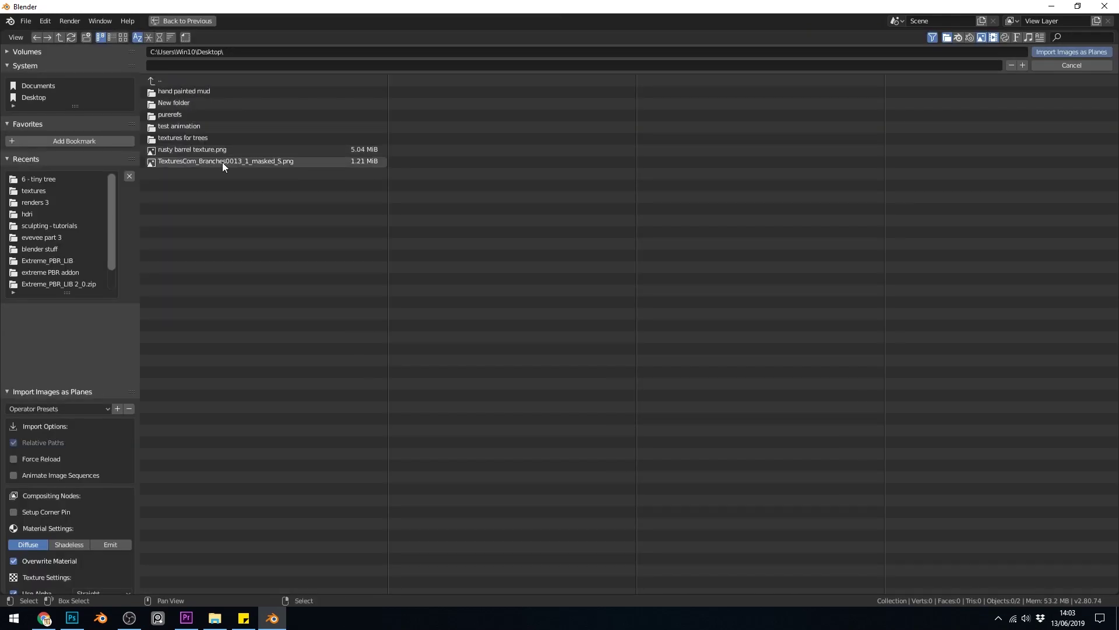
{"action": "left_click", "coordinate": [222, 162]}
{"action": "left_click", "coordinate": [1058, 54]}
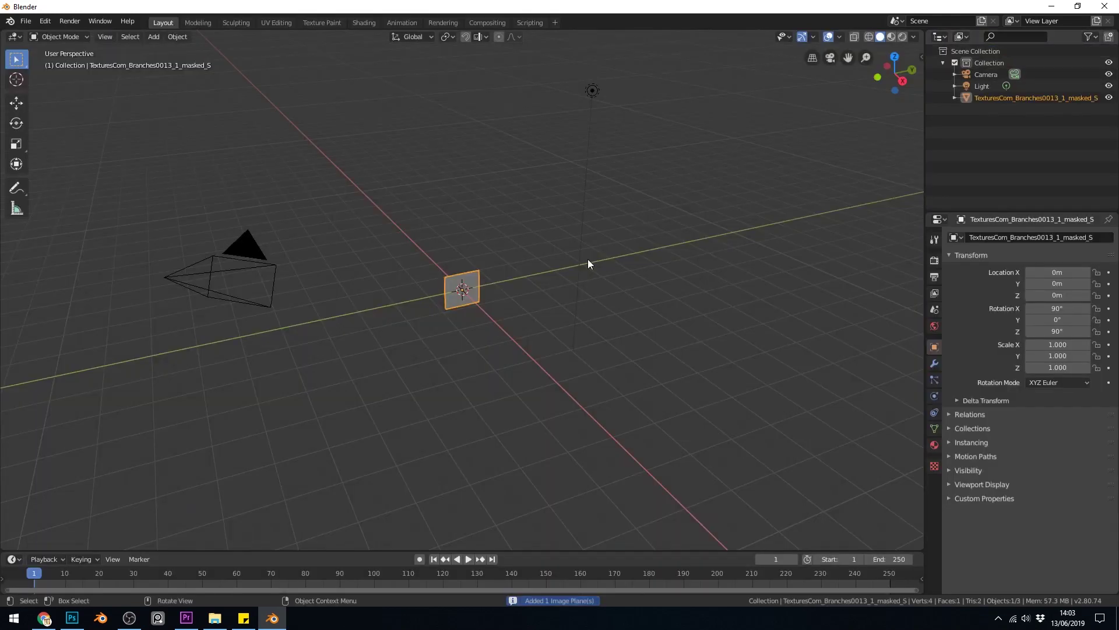
In the Shading workspace, spread out the Image Texture, Transparent BSDF, Mix Shader and Material Output nodes
{"action": "left_click", "coordinate": [370, 24]}
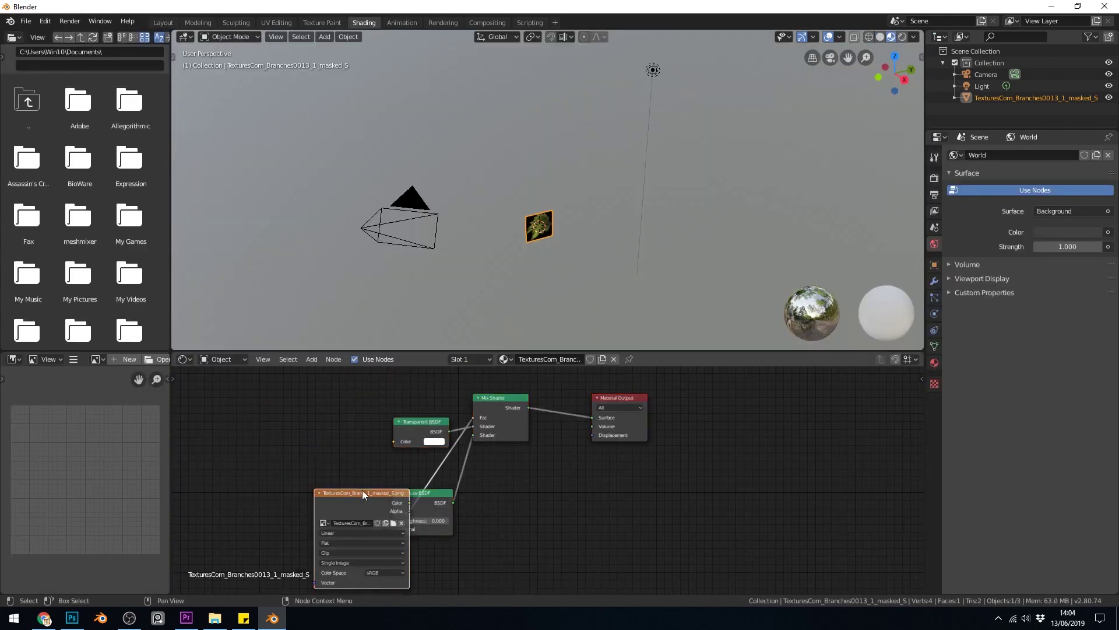
{"action": "left_click_drag", "start_coordinate": [362, 490], "coordinate": [290, 389]}
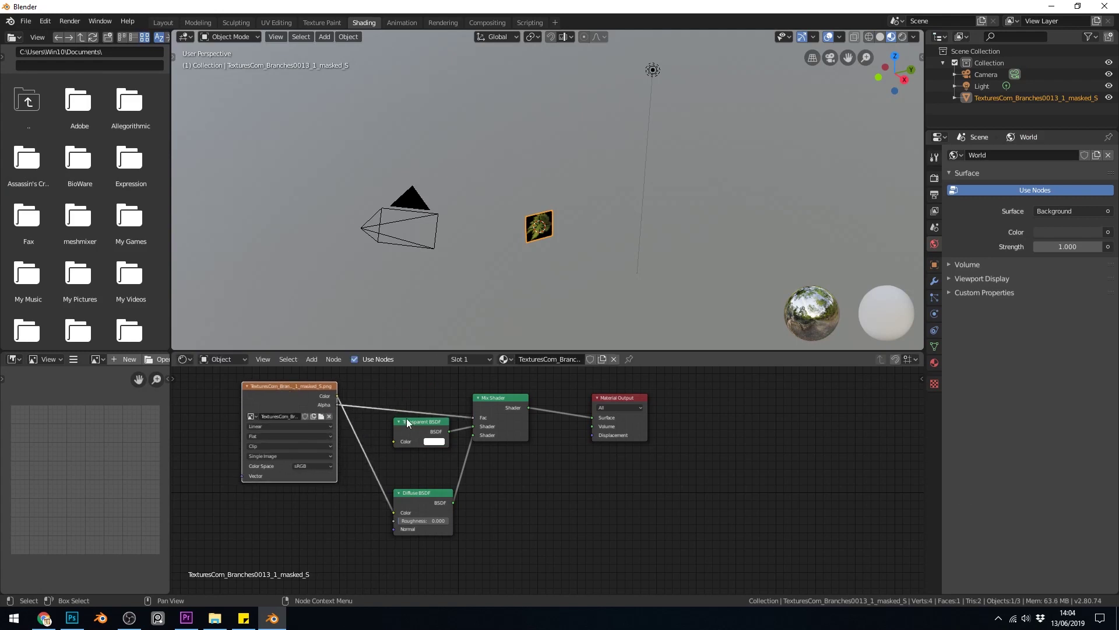
{"action": "left_click_drag", "start_coordinate": [414, 422], "coordinate": [415, 437]}
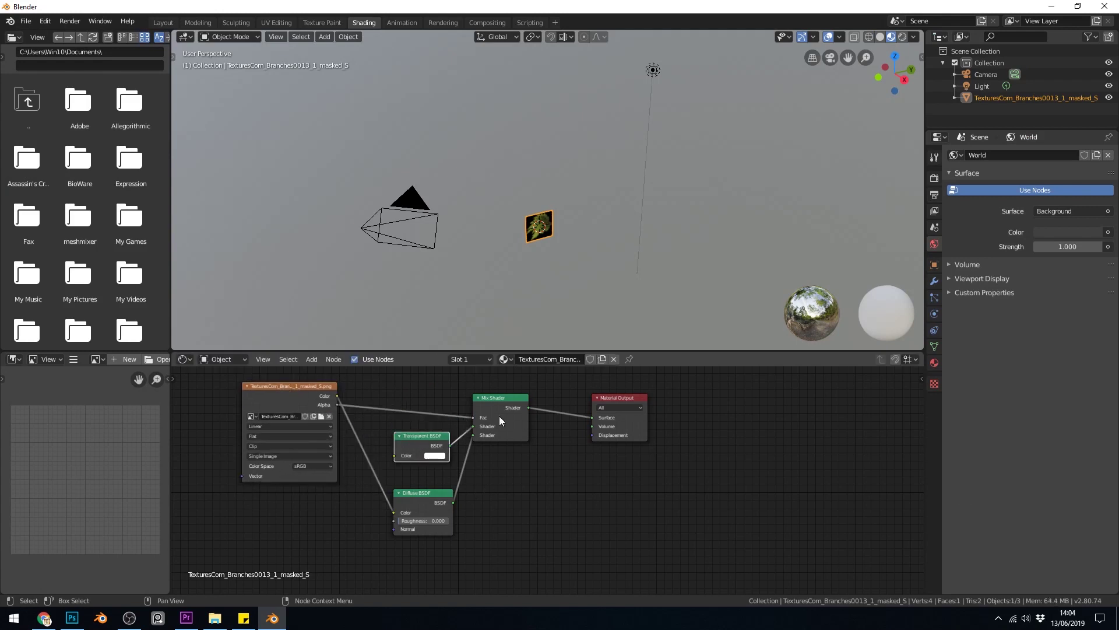
{"action": "left_click_drag", "start_coordinate": [614, 401], "coordinate": [641, 407]}
{"action": "left_click_drag", "start_coordinate": [500, 399], "coordinate": [539, 414]}
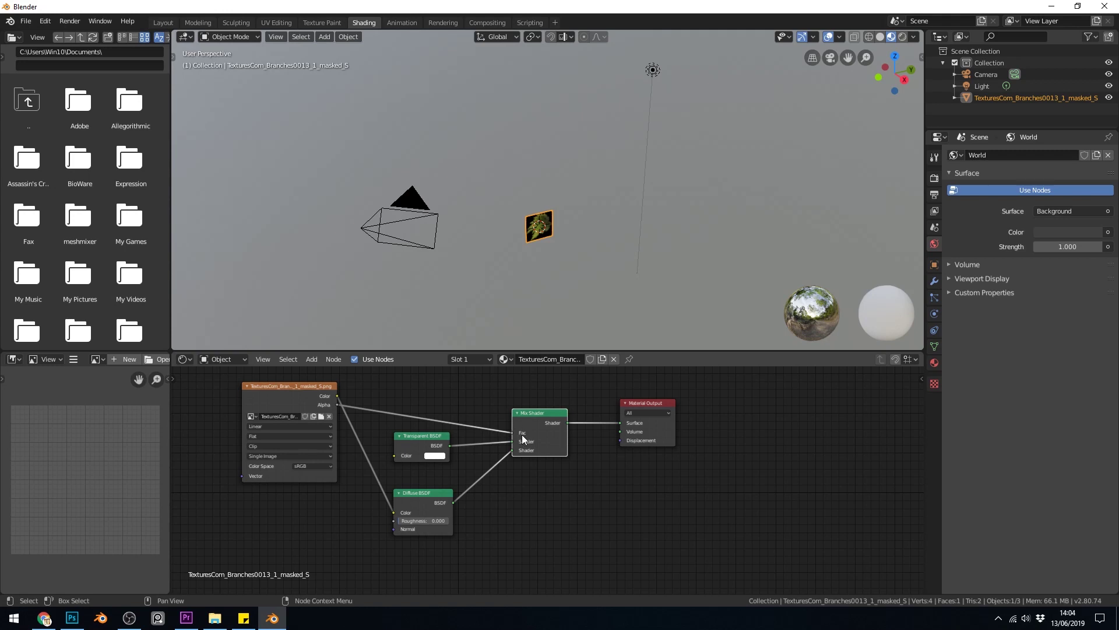
Zoom and pan the viewport to frame the branch plane close up
{"action": "scroll", "coordinate": [545, 285], "scroll_direction": "up", "scroll_amount": 6}
{"action": "middle_click_drag", "start_coordinate": [544, 288], "coordinate": [542, 204], "text": "shift"}
{"action": "scroll", "coordinate": [542, 204], "scroll_direction": "up", "scroll_amount": 2}
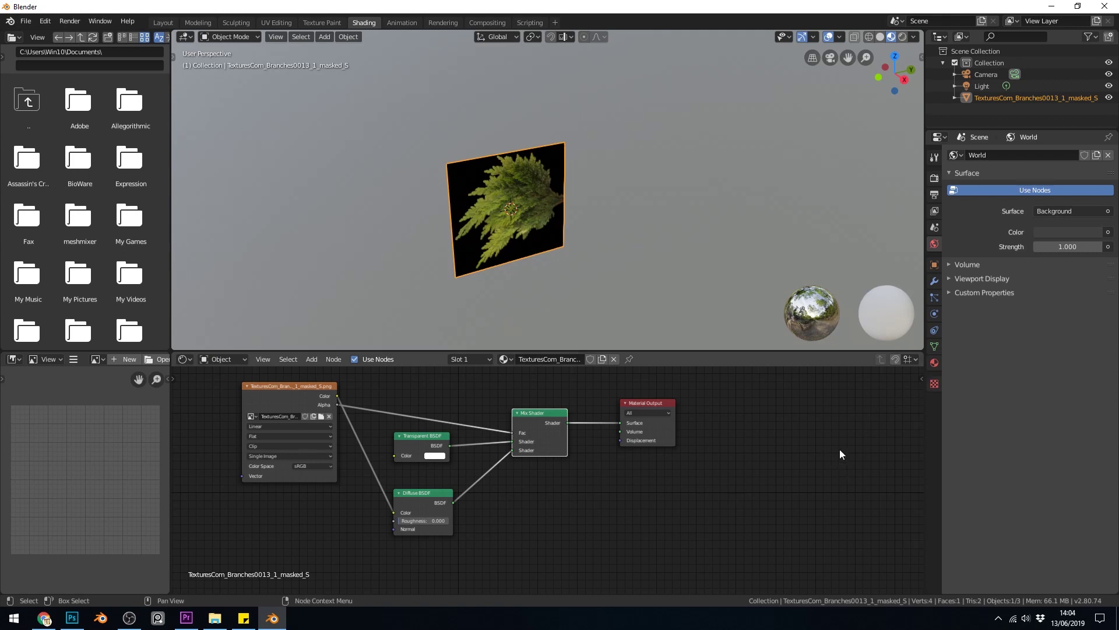
Try the material blend modes Alpha Clip and Alpha Hashed, settling on Alpha Blend
{"action": "key", "text": "n"}
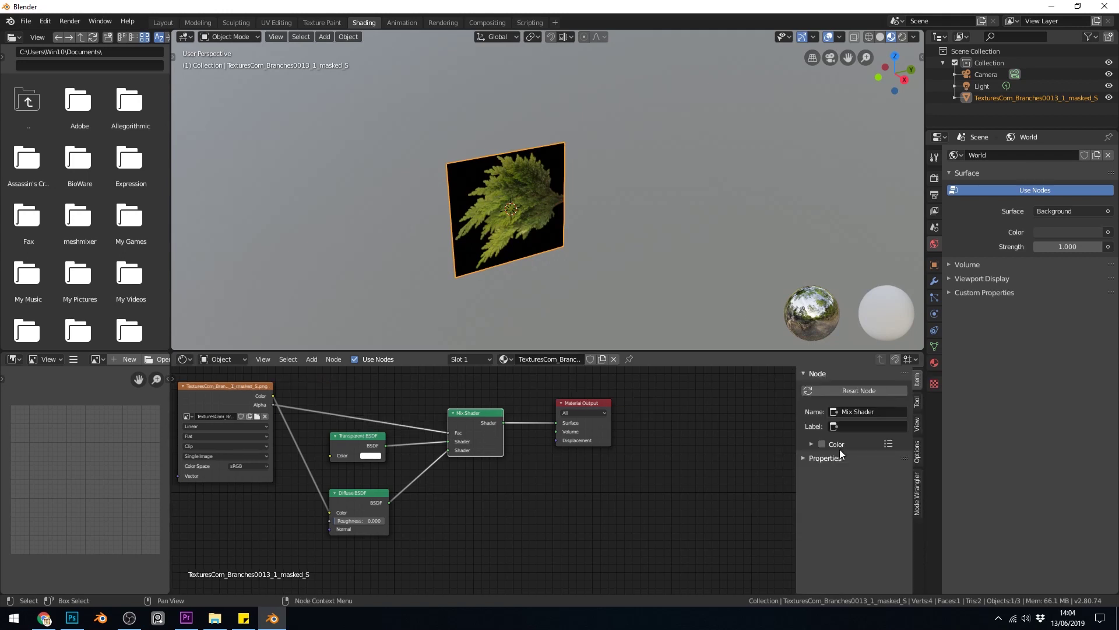
{"action": "left_click", "coordinate": [917, 452]}
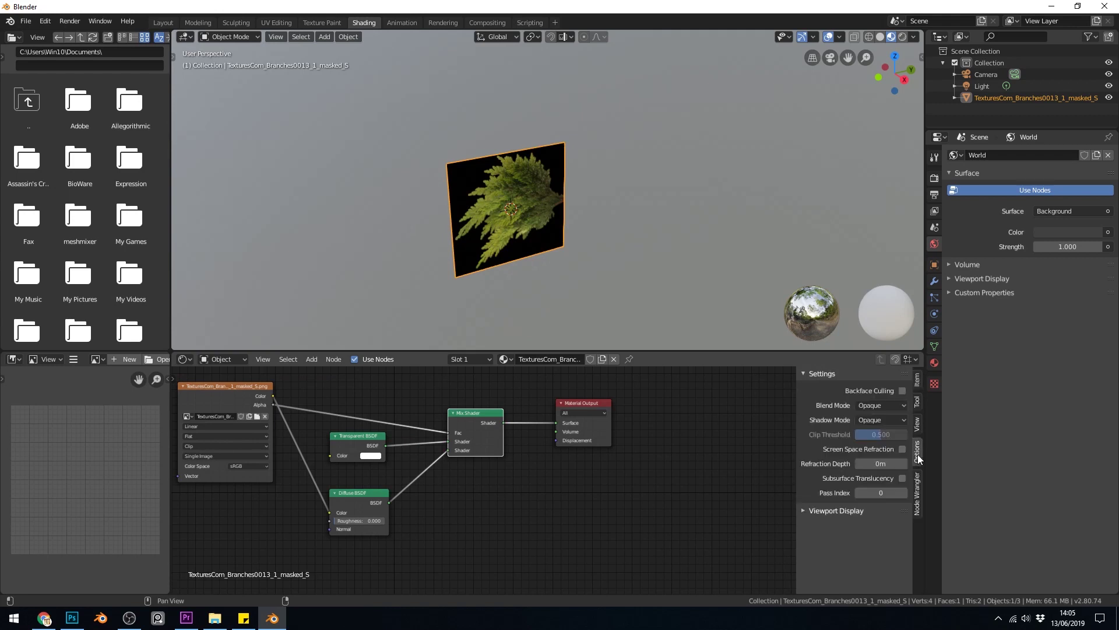
{"action": "left_click", "coordinate": [876, 407]}
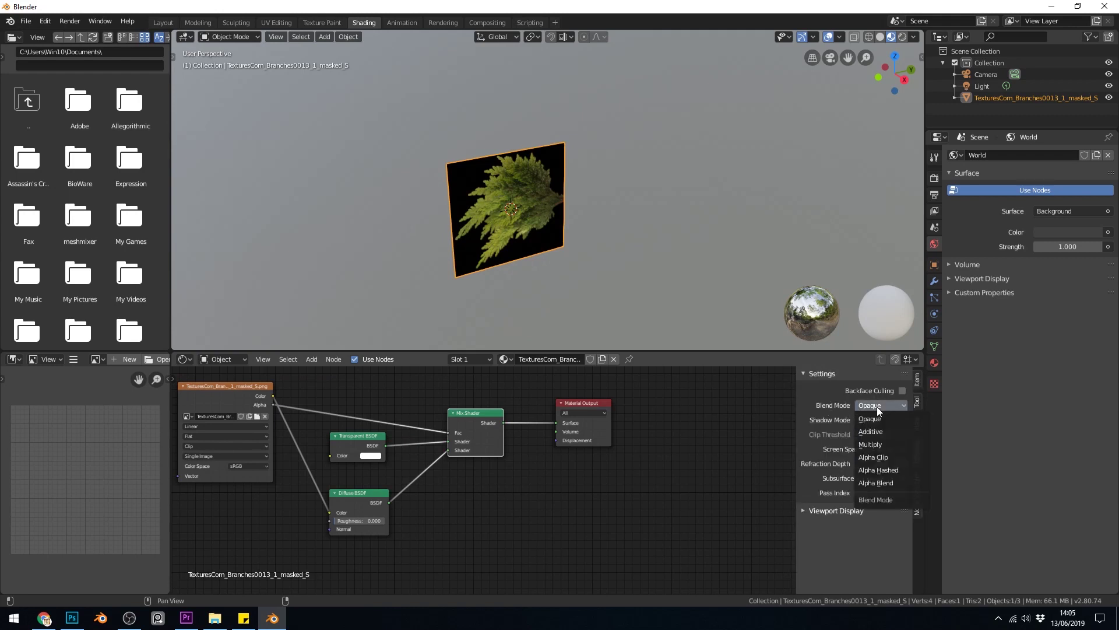
{"action": "left_click", "coordinate": [884, 456]}
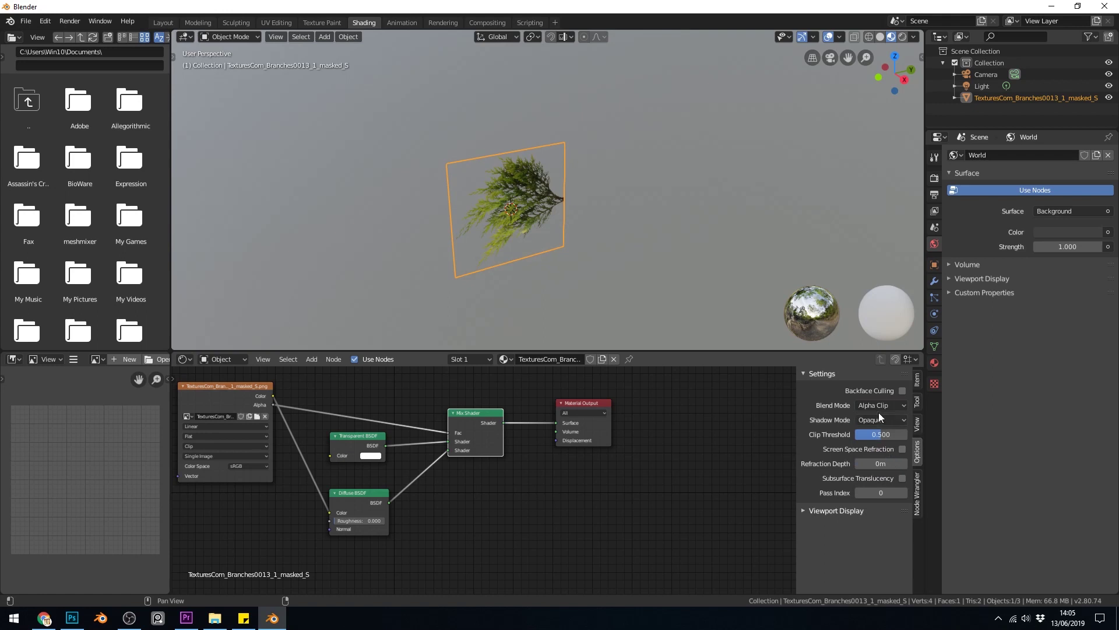
{"action": "left_click", "coordinate": [901, 405]}
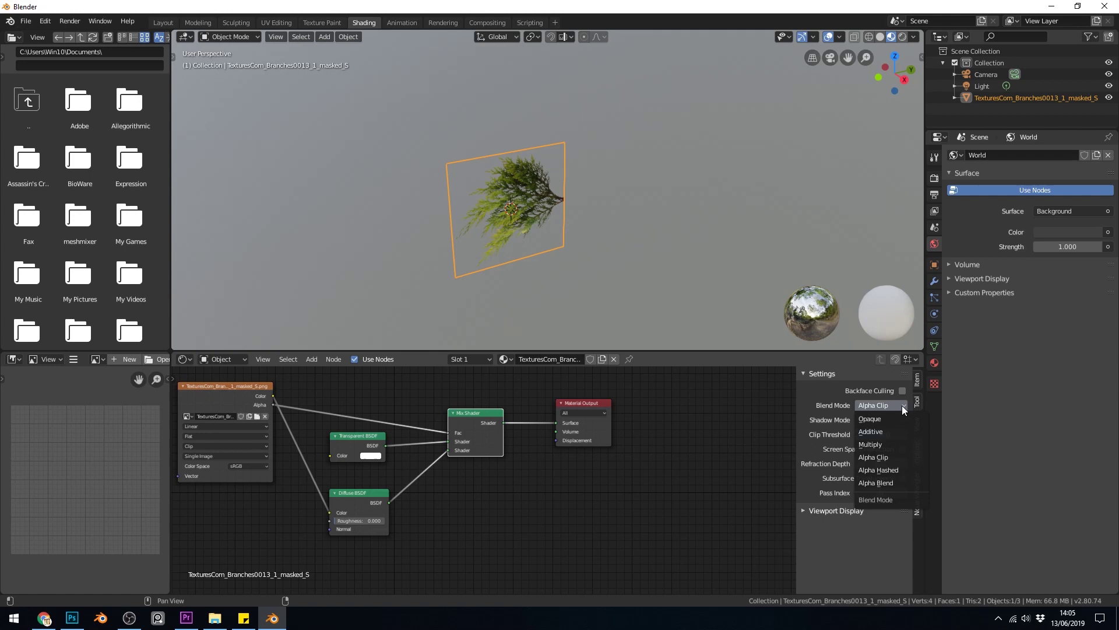
{"action": "left_click", "coordinate": [898, 470]}
{"action": "scroll", "coordinate": [592, 277], "scroll_direction": "up", "scroll_amount": 4}
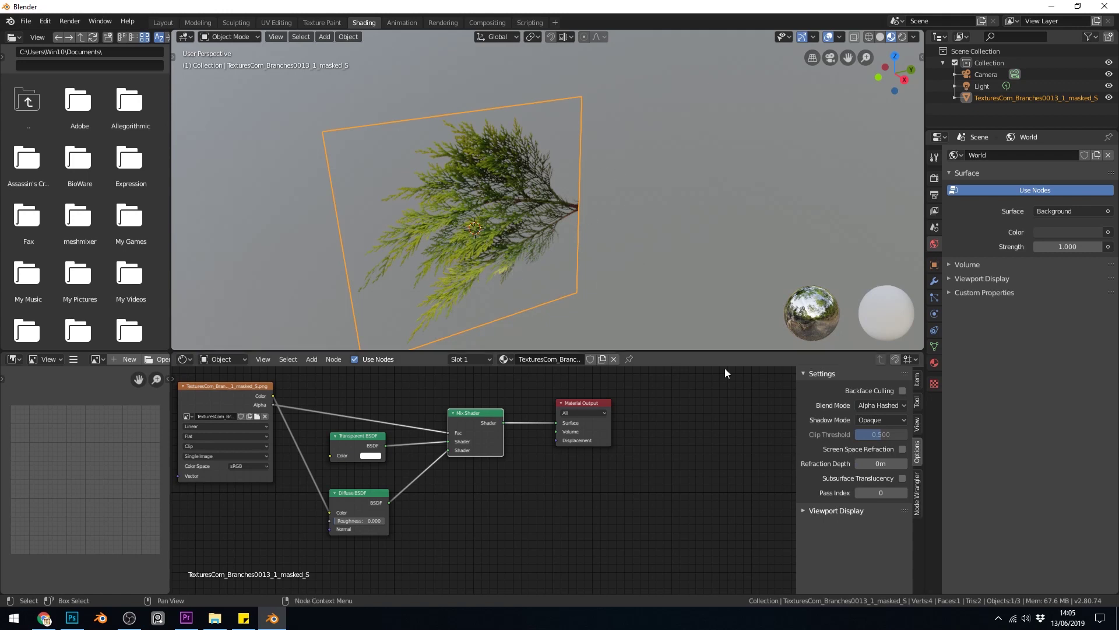
{"action": "left_click", "coordinate": [875, 405]}
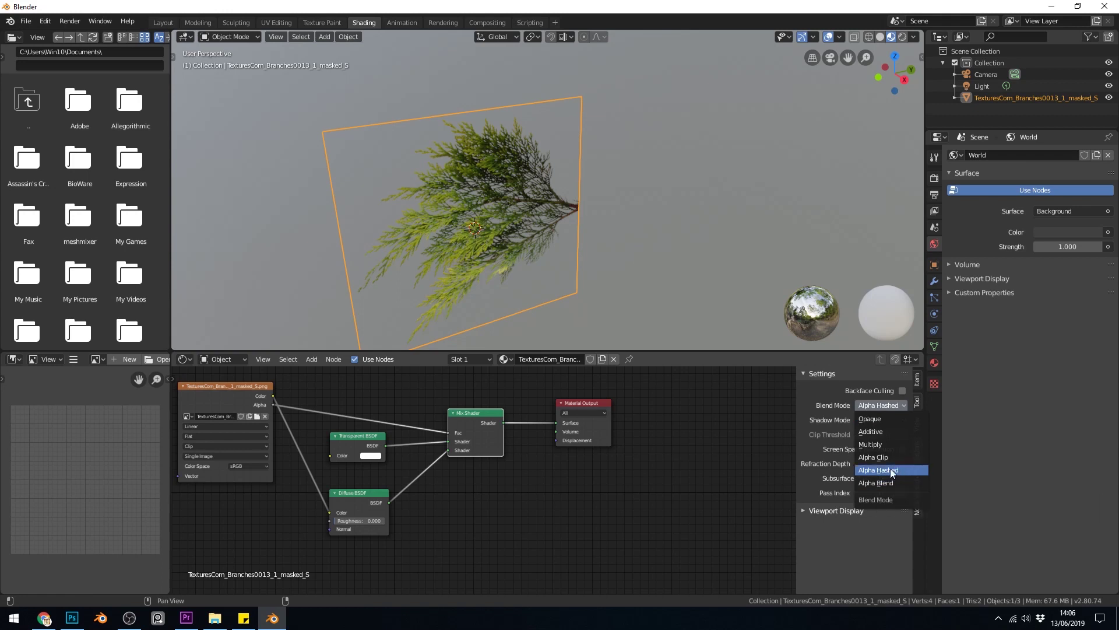
{"action": "left_click", "coordinate": [883, 483]}
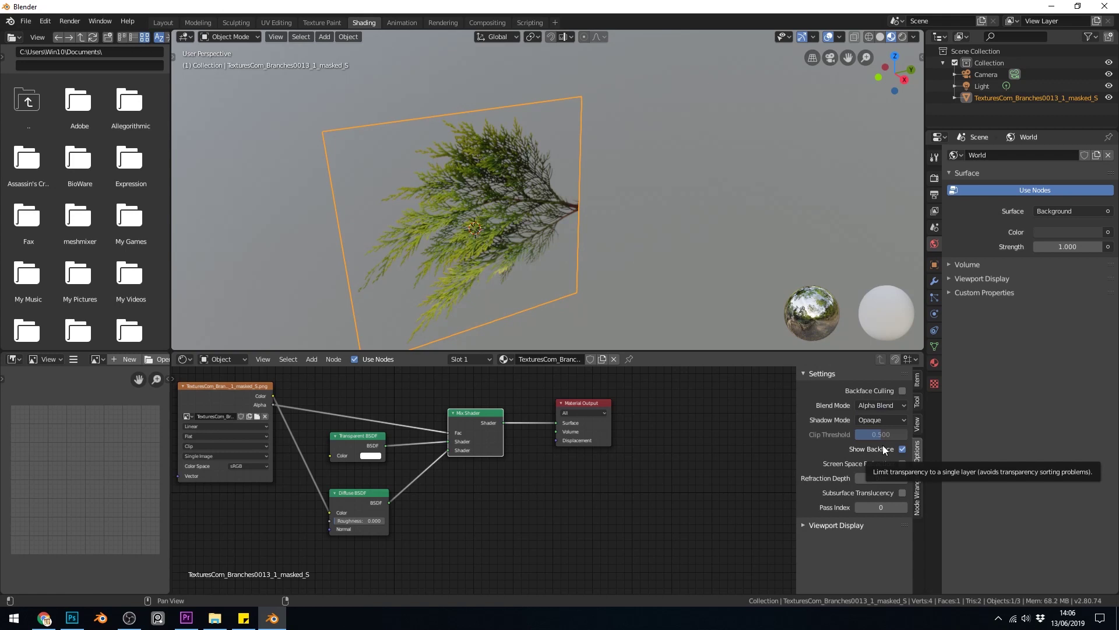
Switch the blend mode back to Alpha Clip, testing the clip threshold and keeping 0.500
{"action": "left_click", "coordinate": [886, 406]}
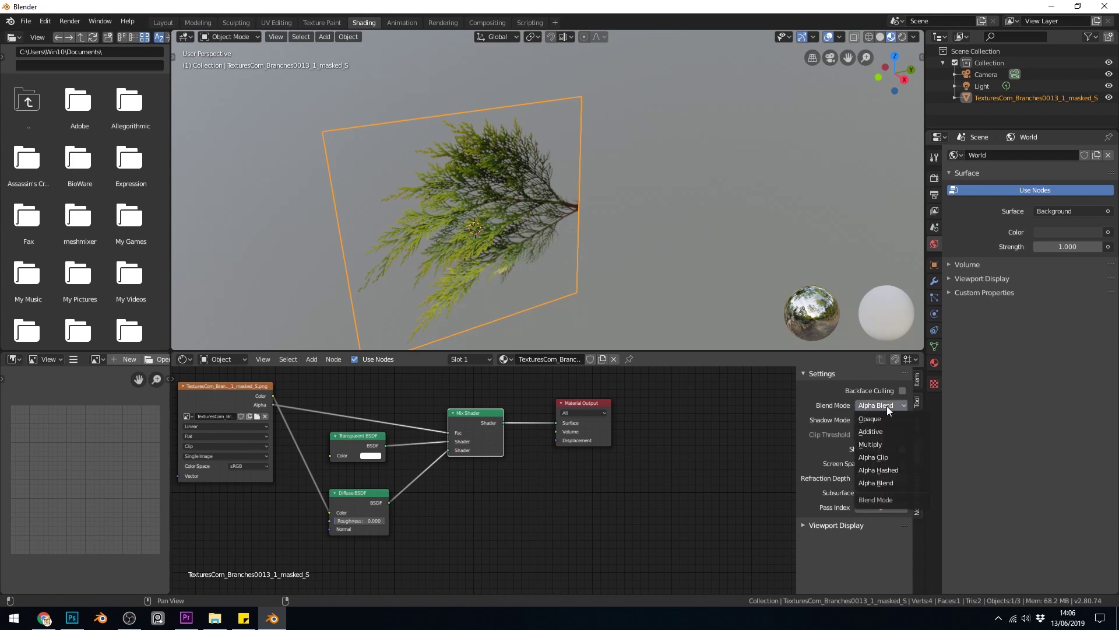
{"action": "left_click", "coordinate": [888, 458]}
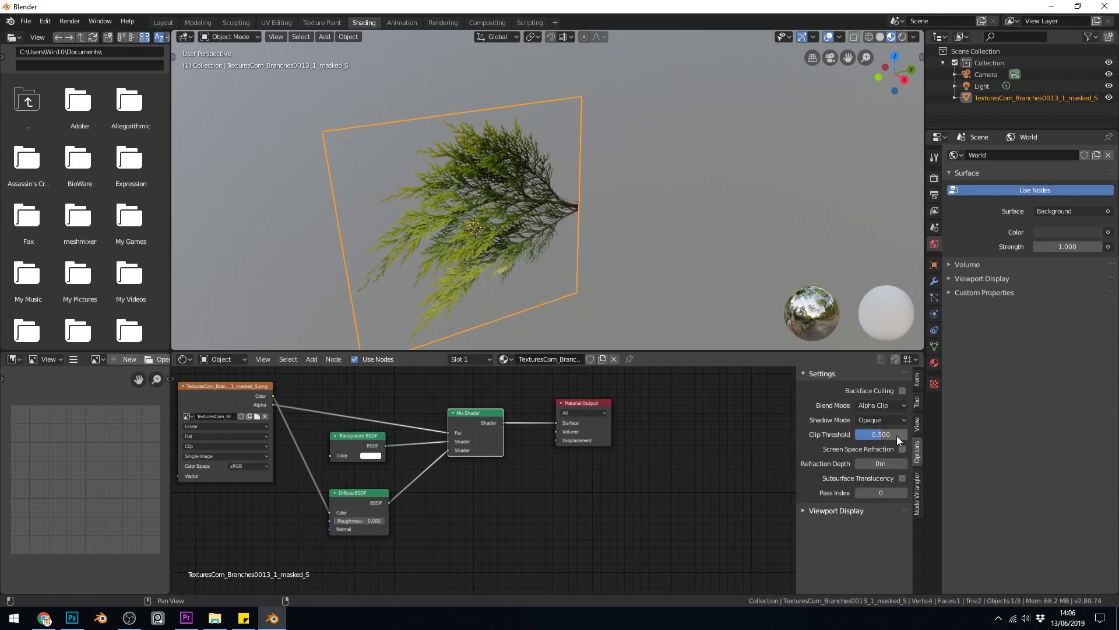
{"action": "mouse_move", "coordinate": [883, 436]}
{"action": "left_mouse_down"}
{"action": "mouse_move", "coordinate": [909, 436]}
{"action": "mouse_move", "coordinate": [883, 435]}
{"action": "left_mouse_up"}
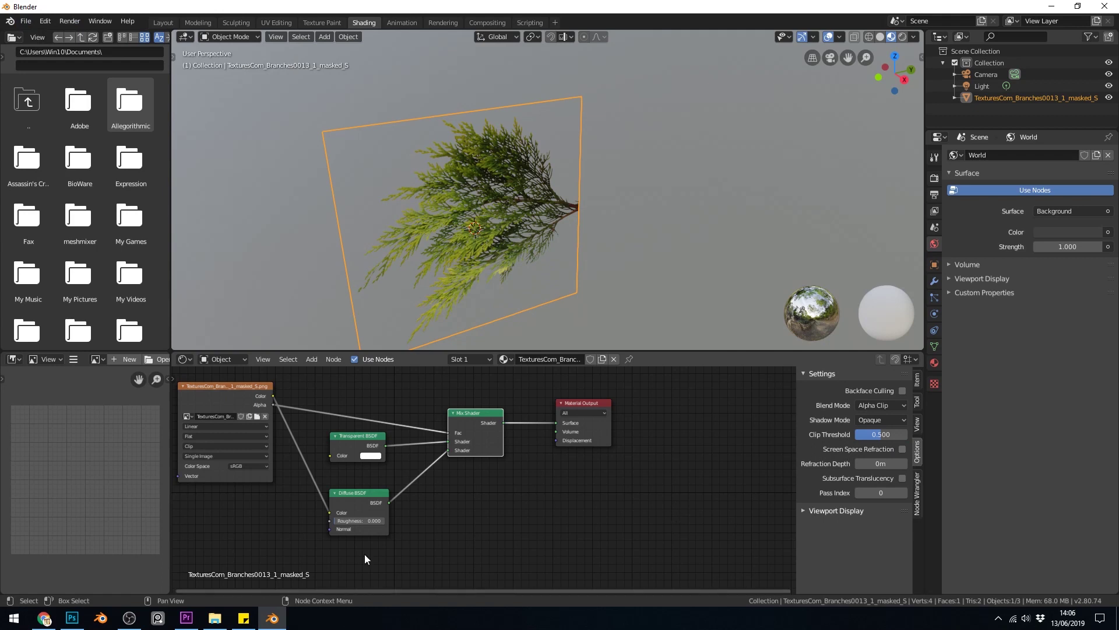
{"action": "left_click", "coordinate": [868, 407]}
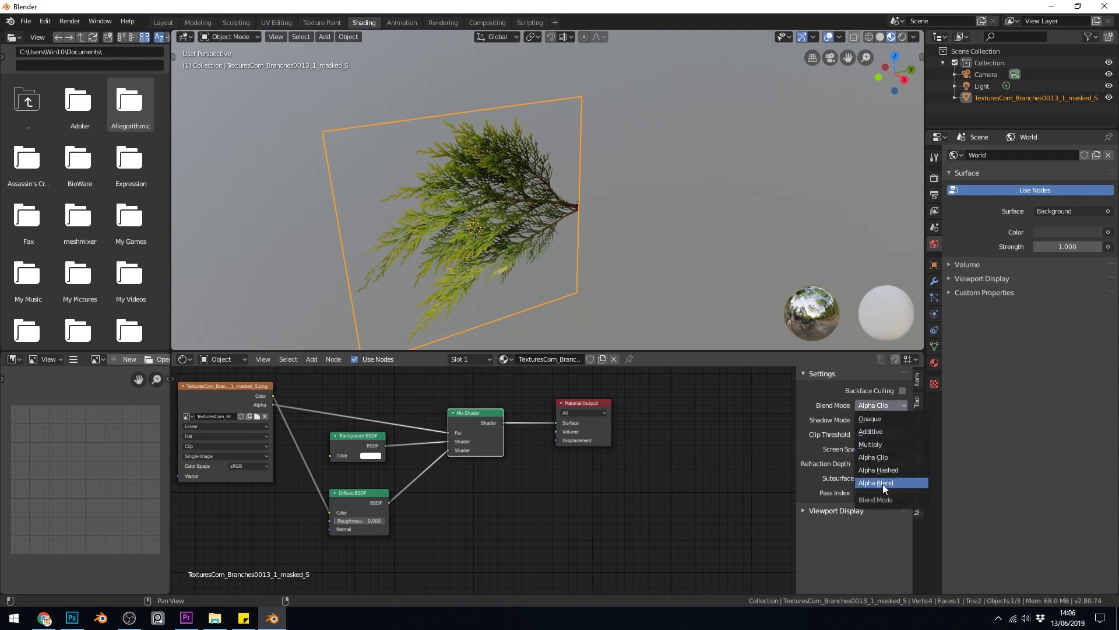